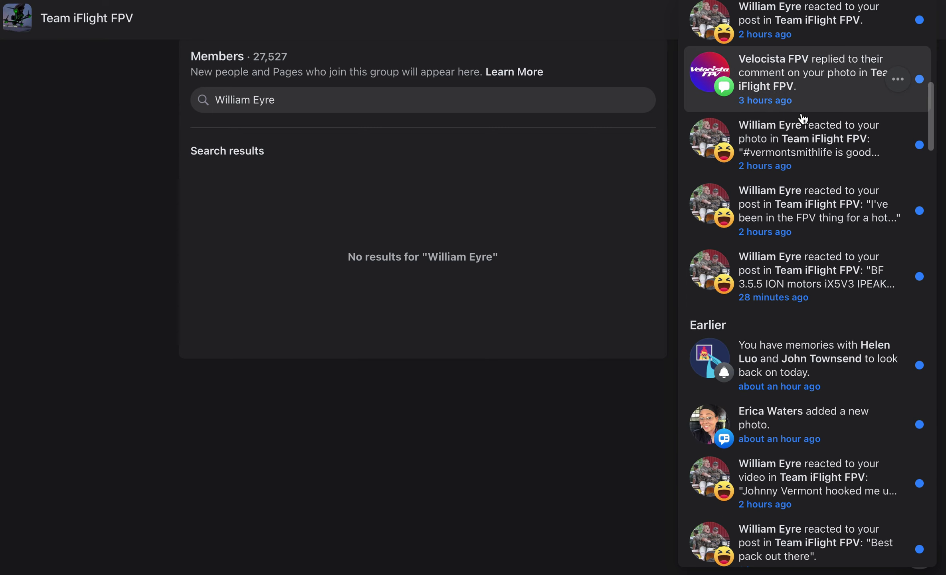
scroll(803, 119, down, 1)
scroll(802, 119, down, 2)
scroll(802, 119, down, 2)
scroll(802, 119, down, 2)
scroll(802, 120, down, 1)
scroll(801, 119, down, 1)
scroll(802, 119, down, 2)
scroll(802, 119, down, 2)
scroll(803, 119, down, 4)
scroll(803, 119, down, 3)
scroll(803, 119, down, 1)
scroll(802, 119, down, 5)
scroll(803, 119, down, 1)
scroll(802, 118, down, 1)
scroll(802, 118, down, 2)
scroll(802, 119, down, 2)
scroll(802, 118, down, 4)
scroll(802, 118, down, 1)
scroll(802, 119, down, 2)
scroll(802, 119, up, 2)
scroll(803, 118, up, 2)
scroll(803, 119, up, 2)
scroll(802, 119, up, 4)
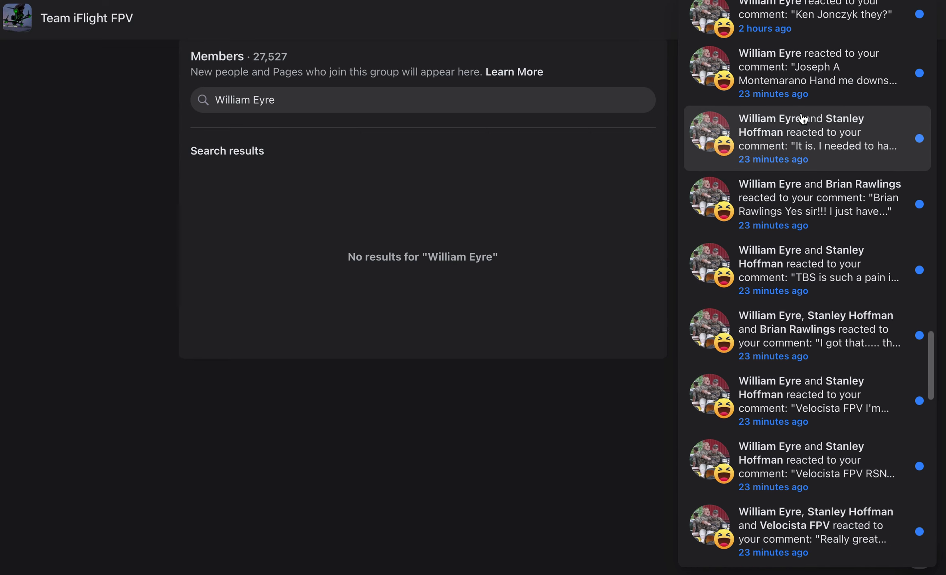
scroll(803, 117, down, 1)
scroll(802, 118, down, 1)
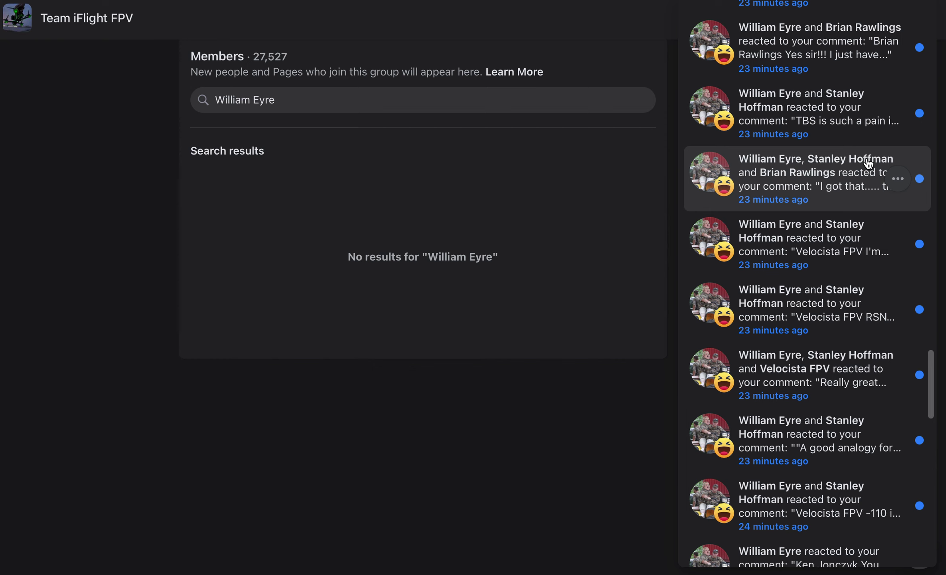
scroll(868, 164, down, 2)
scroll(809, 162, down, 5)
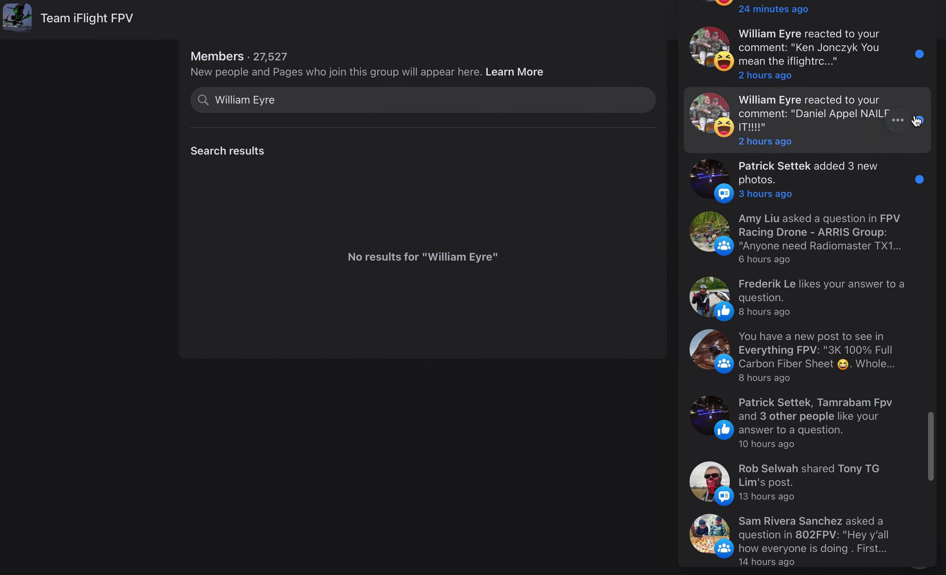
scroll(920, 91, up, 3)
scroll(921, 90, up, 2)
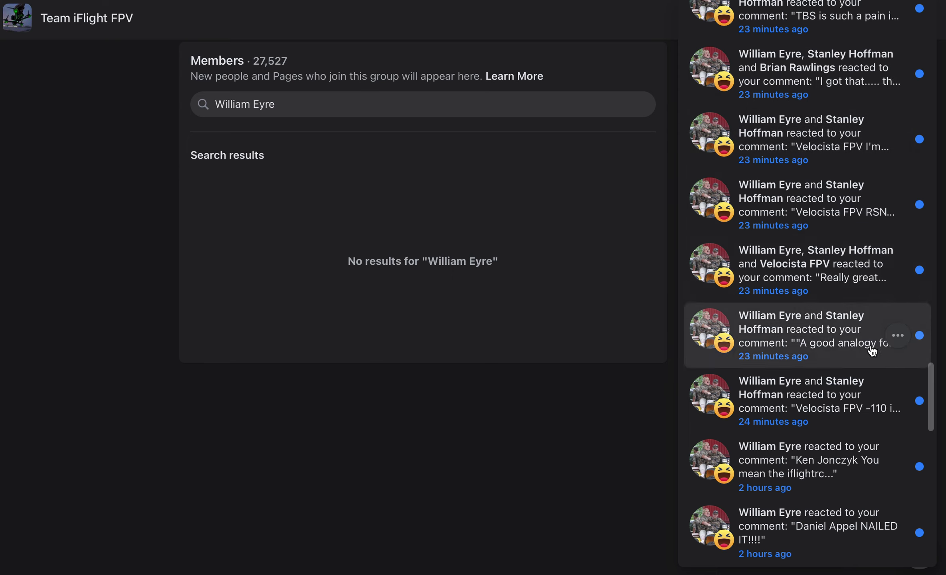
scroll(854, 417, down, 1)
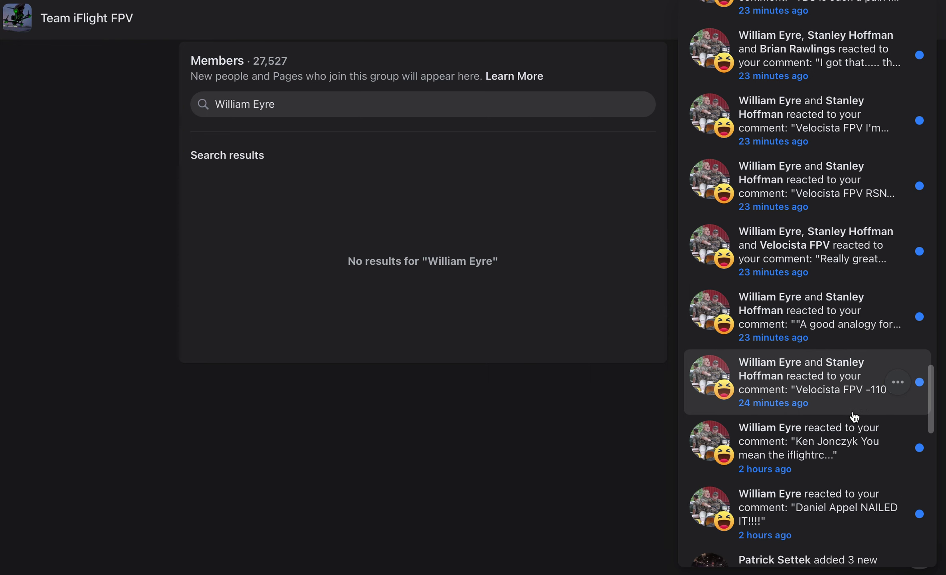
scroll(855, 417, down, 1)
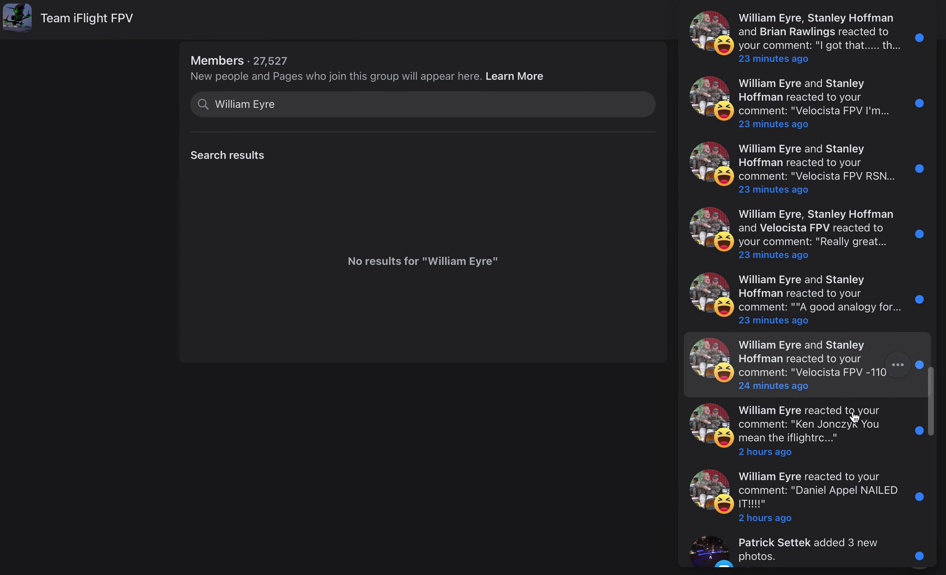
- Close the notifications panel to show the Team iFlight FPV discussion and warranty post
click(827, 430)
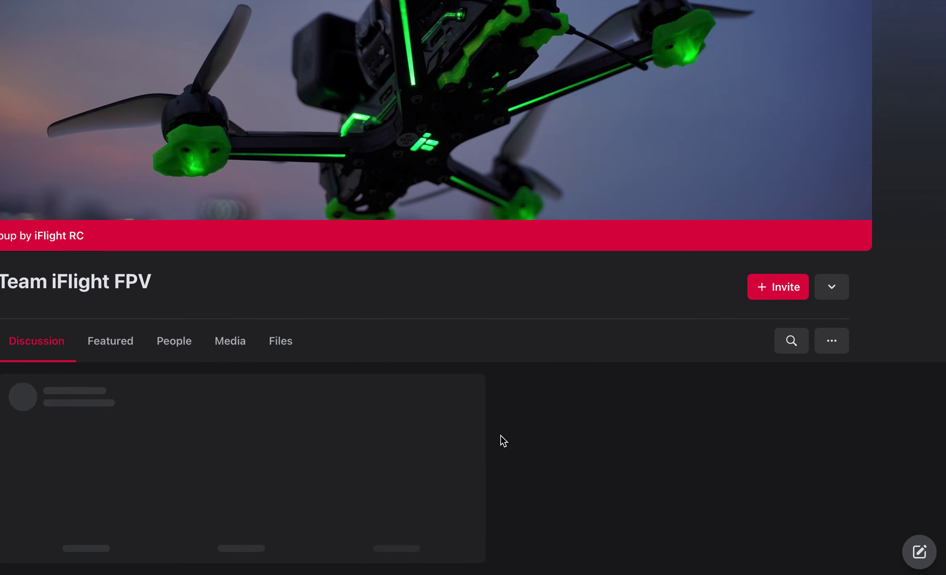
scroll(500, 429, down, 3)
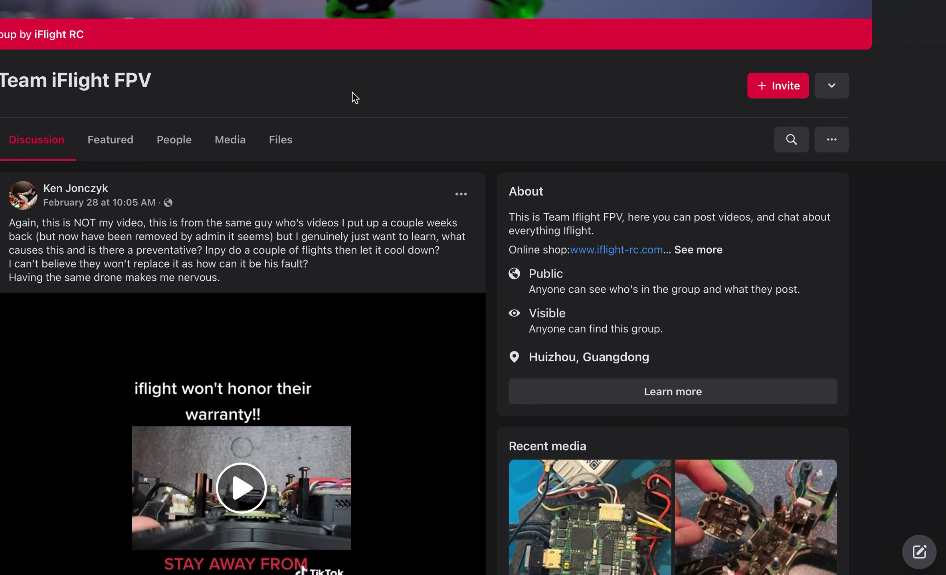
scroll(345, 131, down, 3)
scroll(345, 141, down, 2)
scroll(344, 140, down, 1)
scroll(344, 141, up, 3)
scroll(346, 141, up, 2)
scroll(346, 140, up, 2)
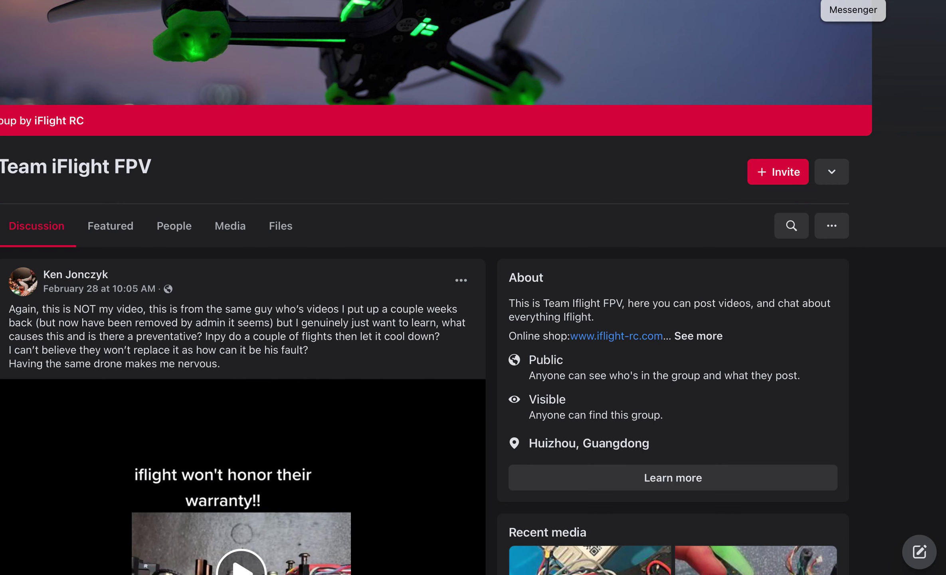
- Open the notifications list over the Team iFlight FPV warranty post
click(887, 4)
scroll(803, 133, down, 1)
scroll(803, 133, down, 5)
scroll(803, 133, down, 3)
scroll(805, 140, down, 2)
scroll(805, 140, down, 1)
scroll(805, 140, down, 4)
scroll(805, 140, down, 5)
scroll(805, 140, down, 3)
scroll(805, 140, down, 3)
scroll(805, 140, down, 4)
scroll(805, 140, down, 2)
scroll(805, 139, down, 3)
scroll(805, 140, down, 2)
scroll(805, 139, down, 3)
scroll(805, 140, down, 2)
scroll(804, 140, down, 3)
scroll(805, 140, down, 2)
scroll(805, 140, down, 2)
scroll(805, 140, down, 3)
scroll(806, 140, down, 1)
scroll(805, 139, down, 3)
scroll(806, 140, down, 2)
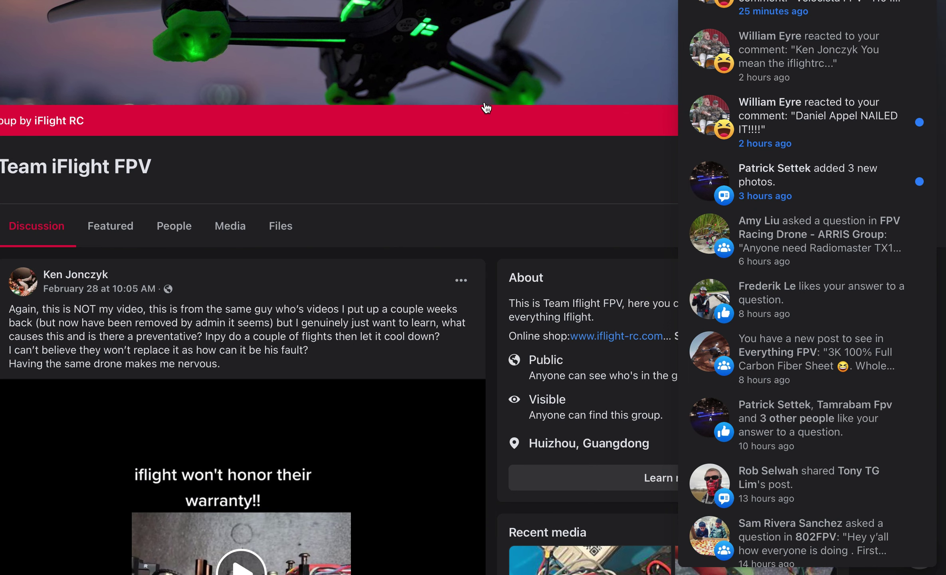
scroll(485, 107, up, 2)
scroll(480, 376, down, 5)
scroll(481, 375, down, 2)
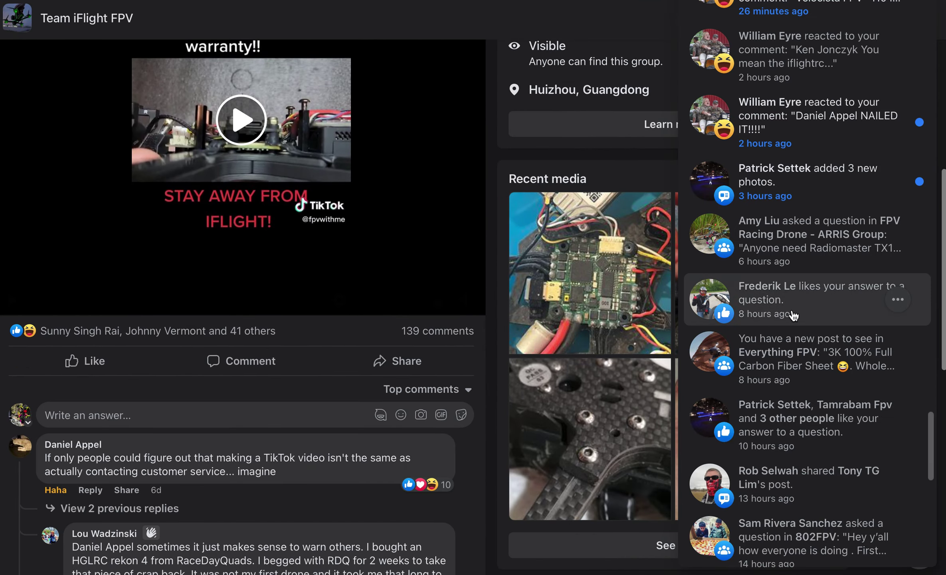
scroll(828, 281, up, 1)
scroll(834, 265, up, 6)
scroll(834, 265, up, 6)
scroll(834, 263, up, 6)
scroll(834, 265, up, 15)
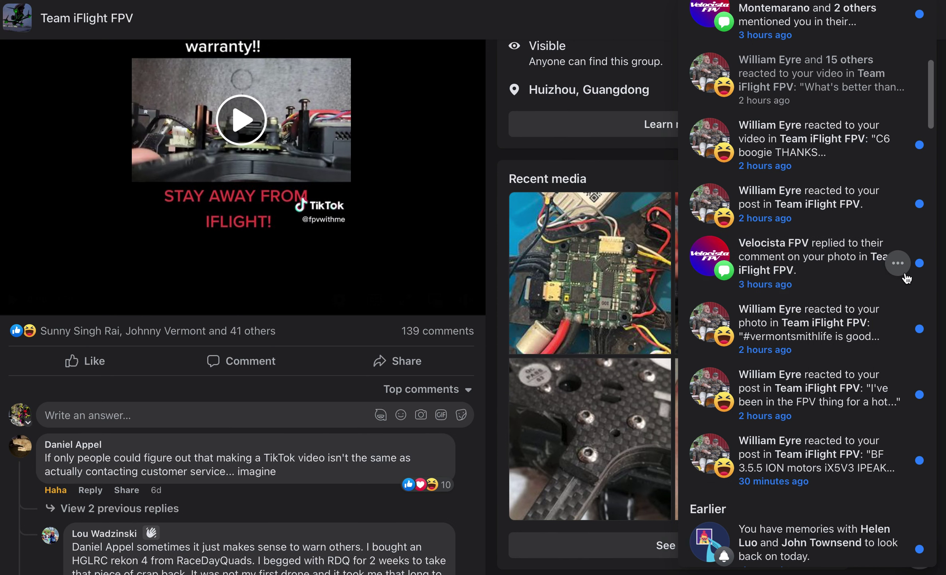
scroll(904, 296, down, 1)
scroll(879, 304, down, 2)
scroll(859, 309, down, 5)
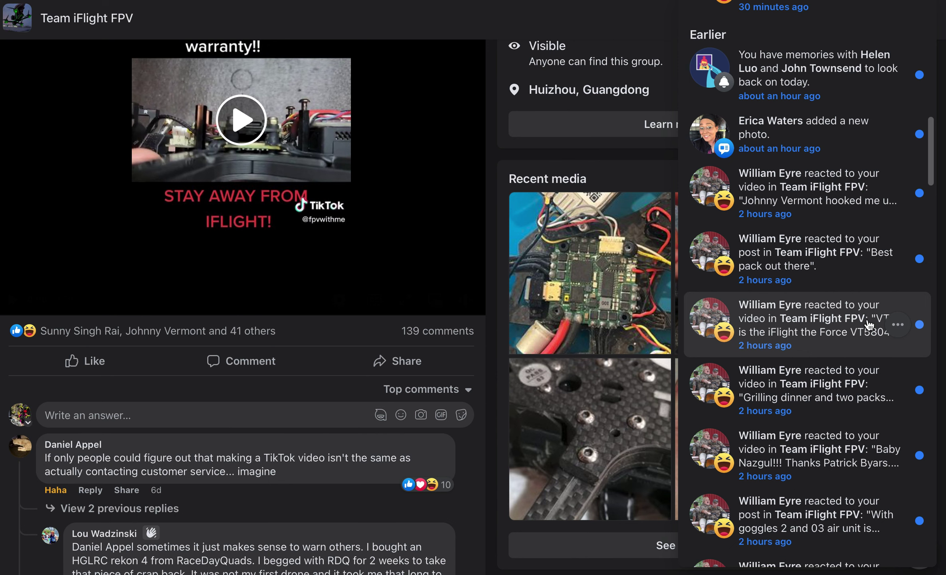
scroll(869, 326, down, 3)
scroll(869, 331, down, 1)
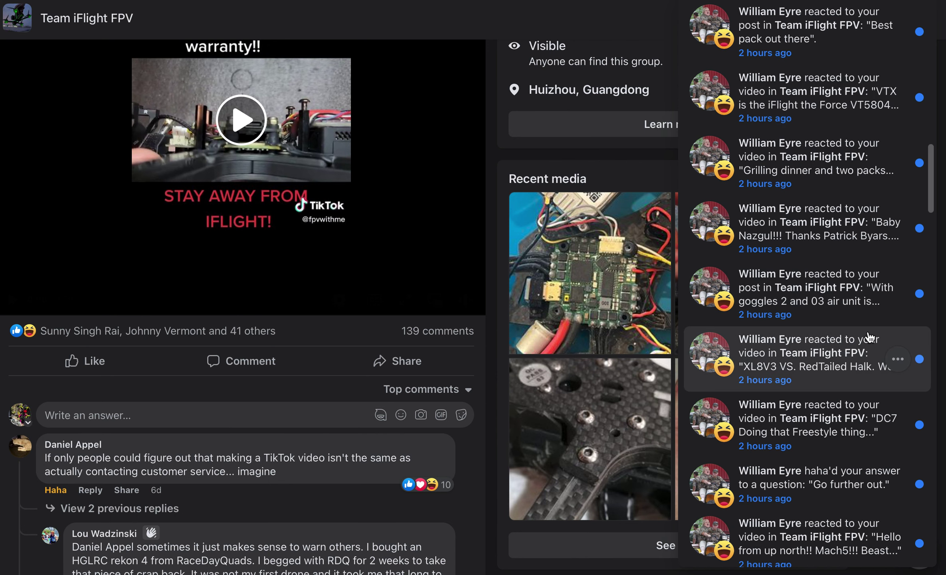
scroll(798, 349, down, 4)
scroll(798, 348, down, 4)
scroll(800, 350, down, 1)
scroll(798, 350, down, 3)
scroll(799, 349, down, 1)
scroll(798, 350, down, 2)
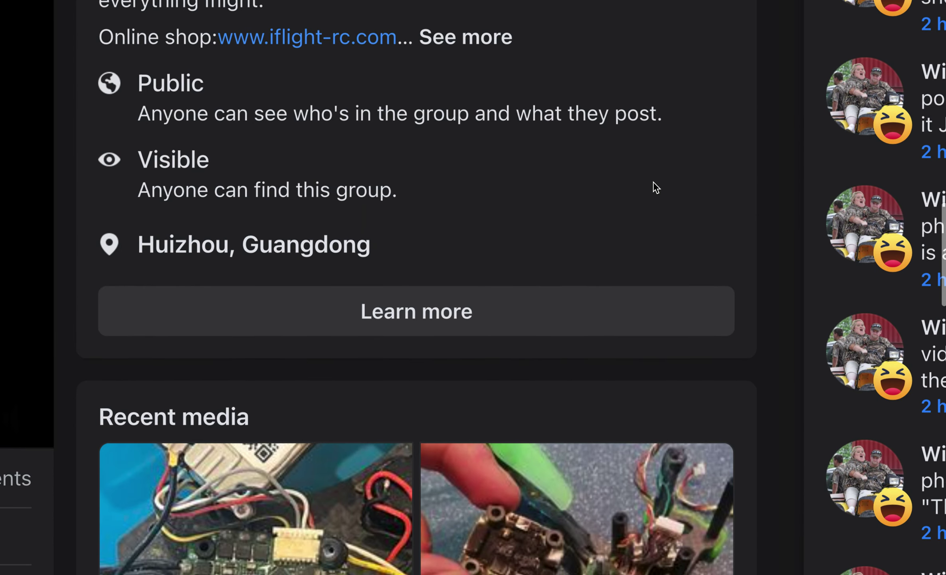
scroll(653, 181, down, 1)
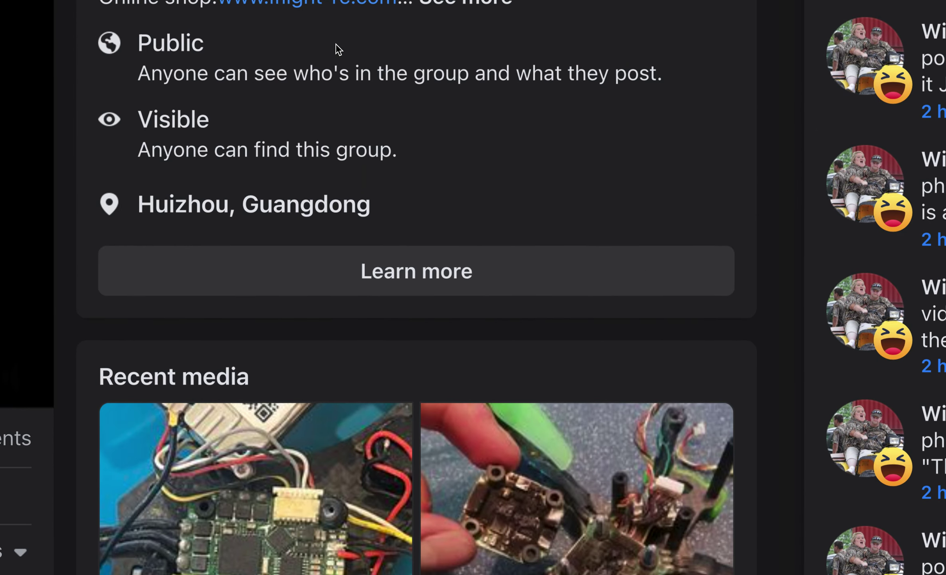